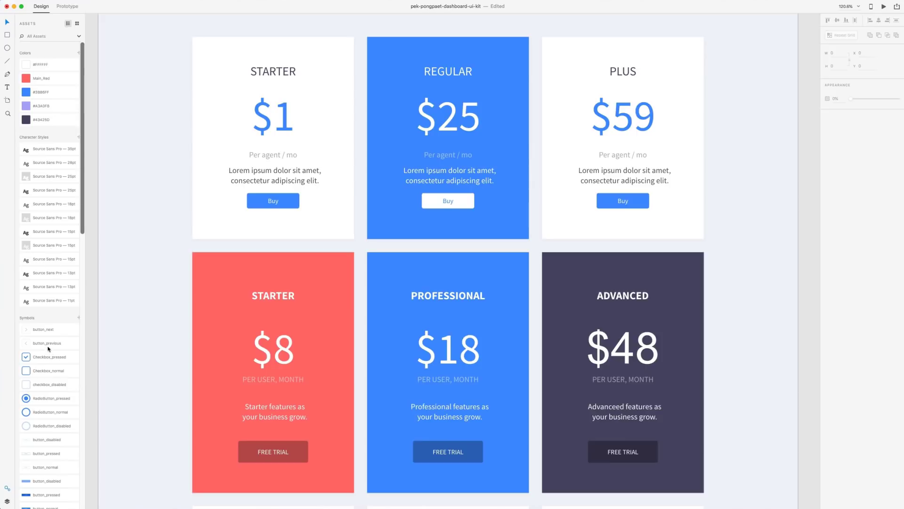
Rename the #3B86FF colour asset to Main_Blue and show Assets as swatches.
double_click(40, 92)
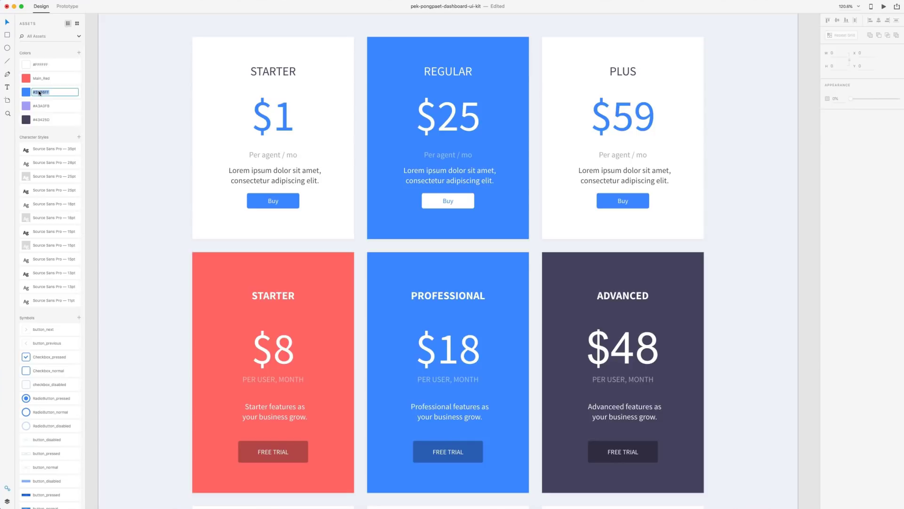
text(Main_B)
text(lue)
key(Return)
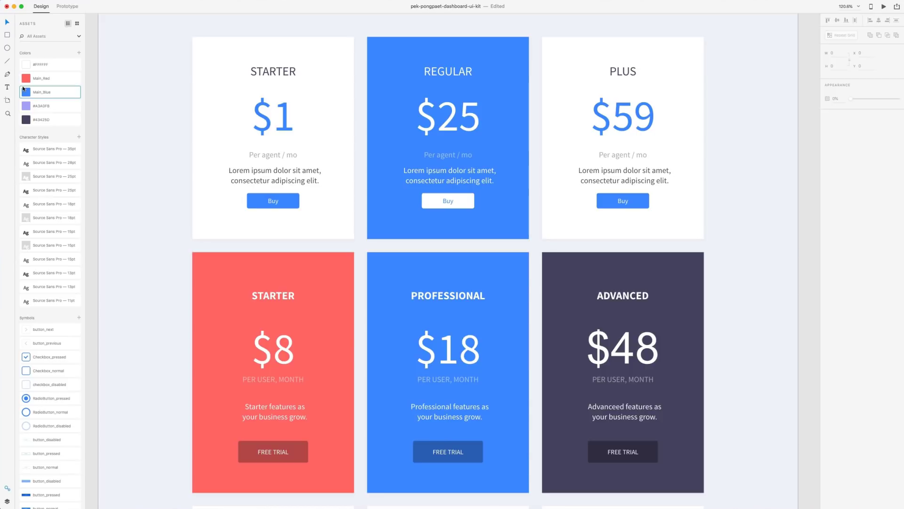
click(78, 24)
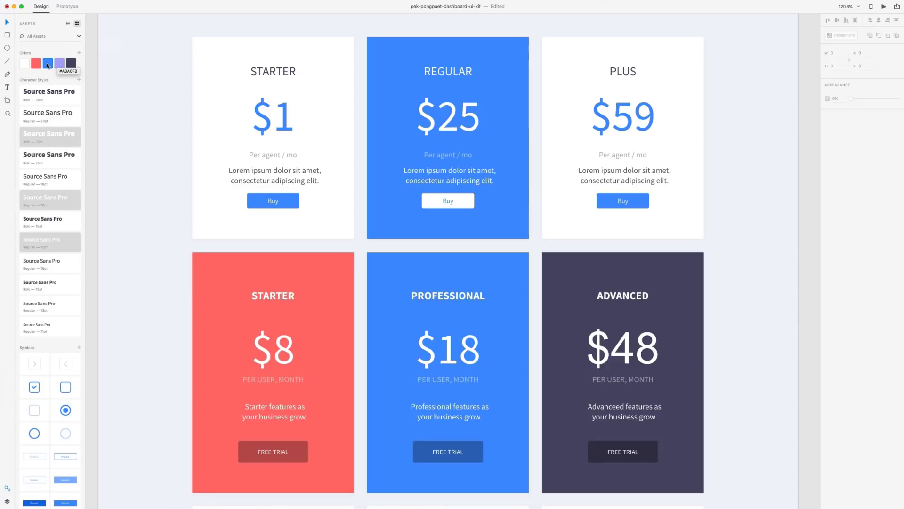
Check the Main_Blue options, then toggle Assets between swatch and list views, ending on list.
right_click(47, 64)
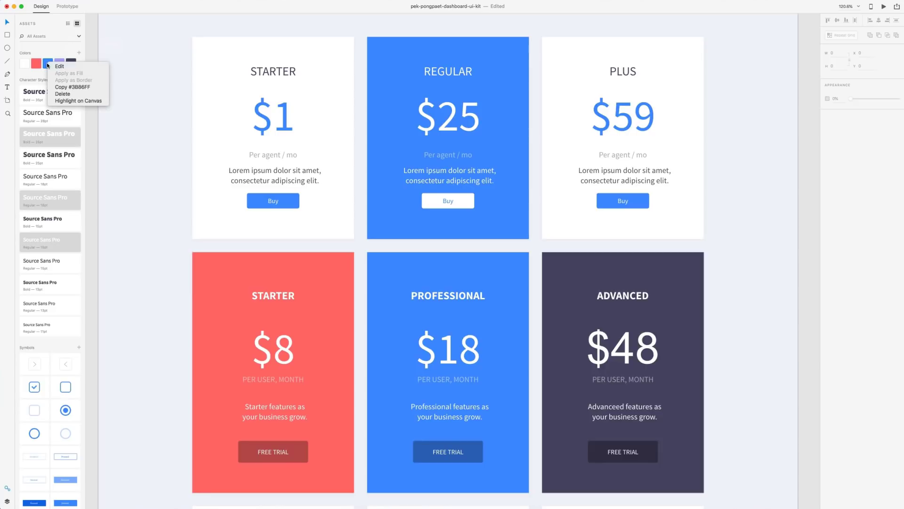
click(68, 24)
click(67, 25)
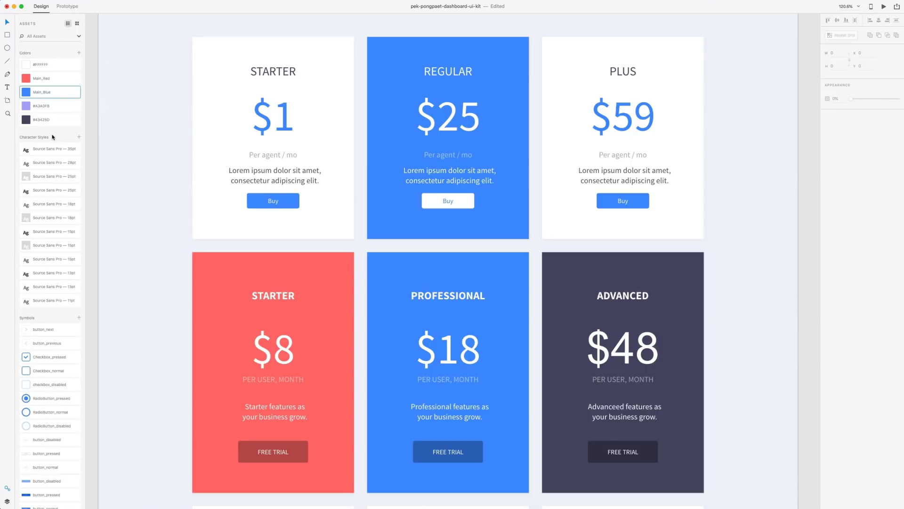
click(76, 23)
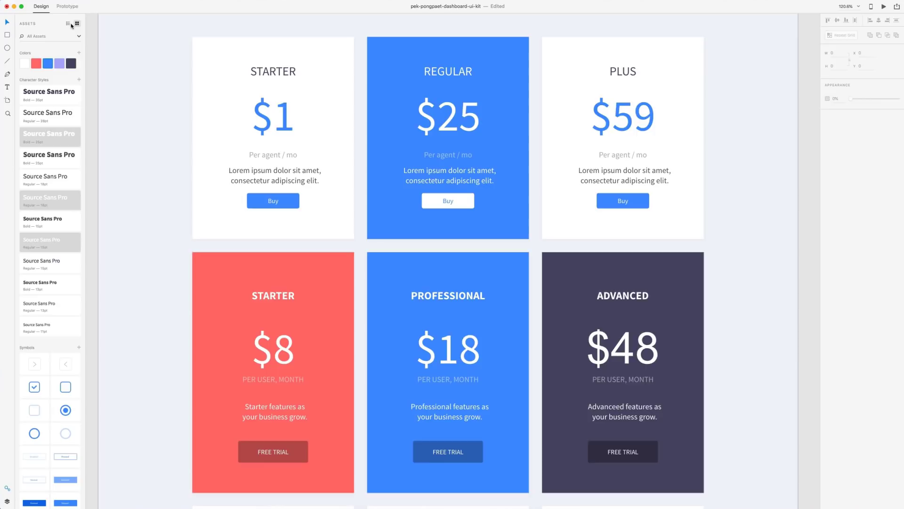
click(69, 24)
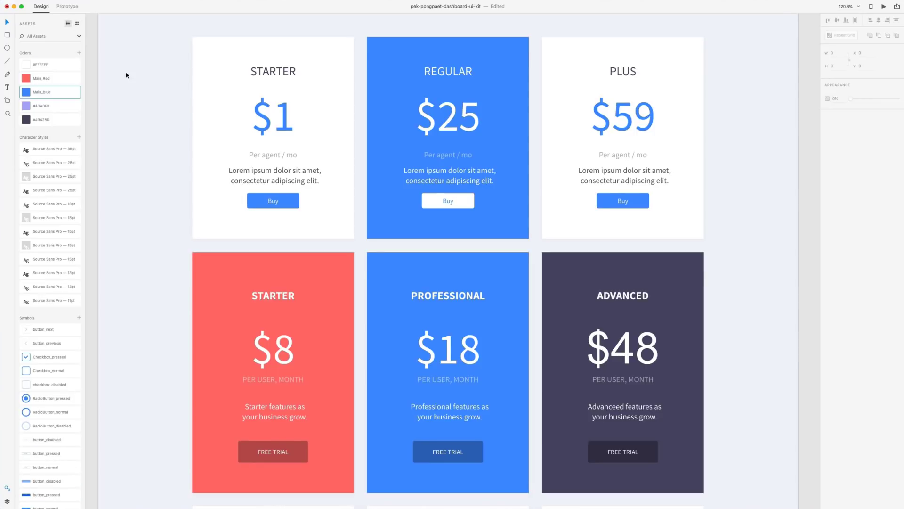
Apply Main_Blue as the PLUS card's border.
key(super+minus)
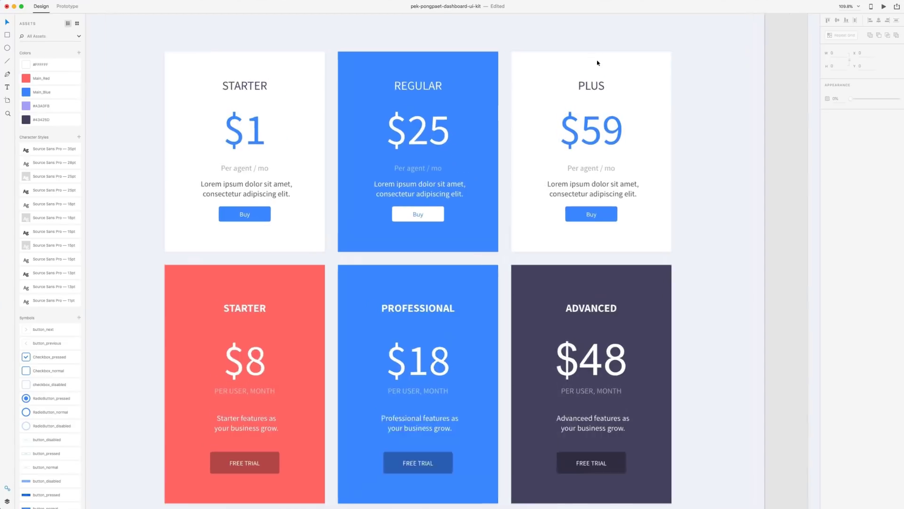
scroll(598, 63, up, 3)
click(656, 80)
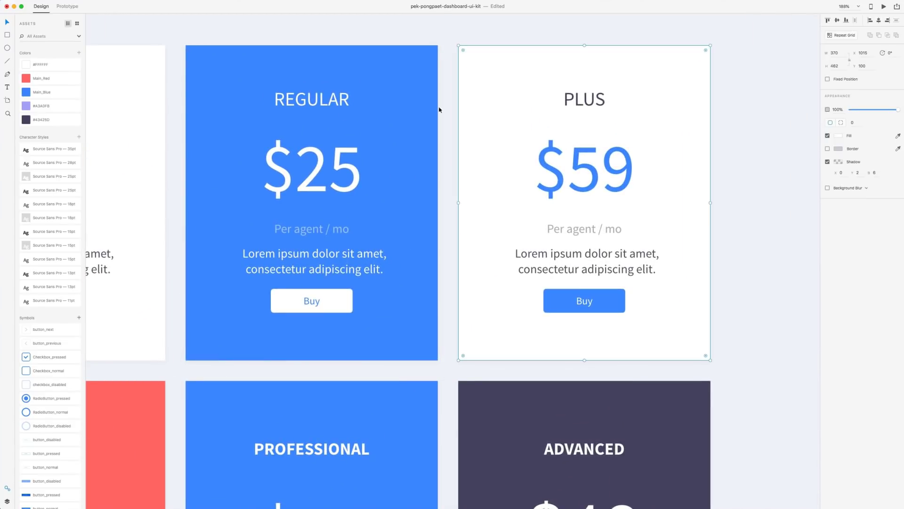
right_click(47, 93)
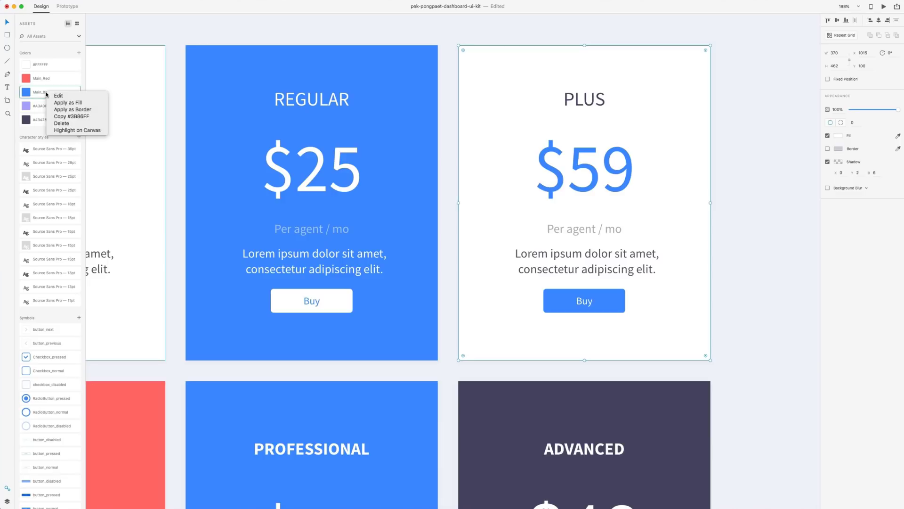
click(66, 110)
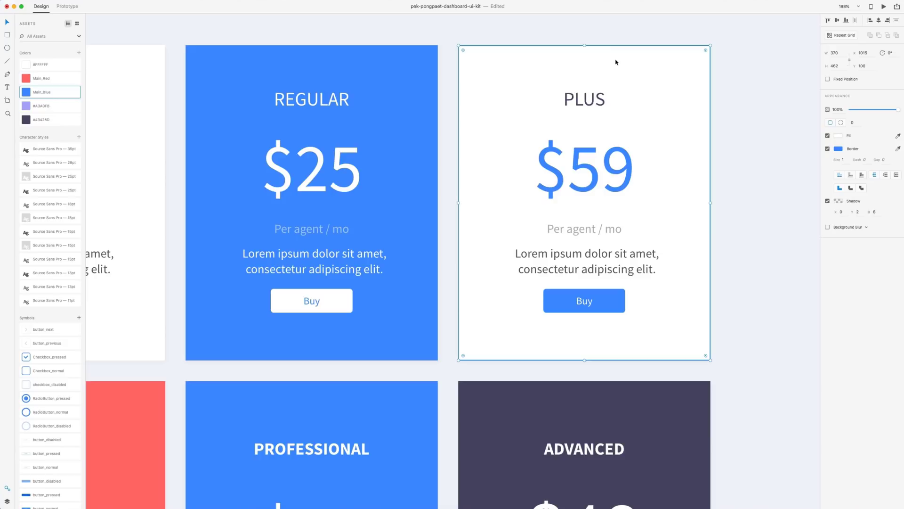
Set the PLUS border to thickness 3, dash 10 and gap 5.
click(843, 161)
text(3)
key(Return)
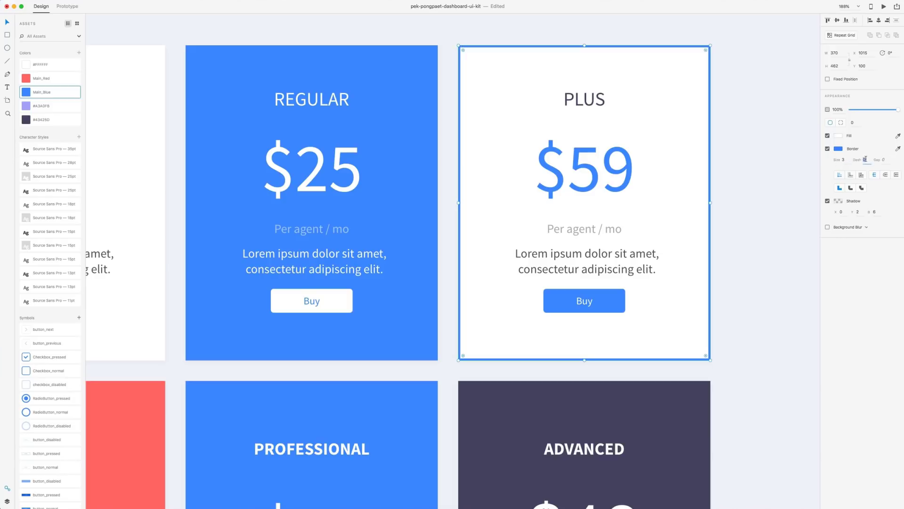
key(Return)
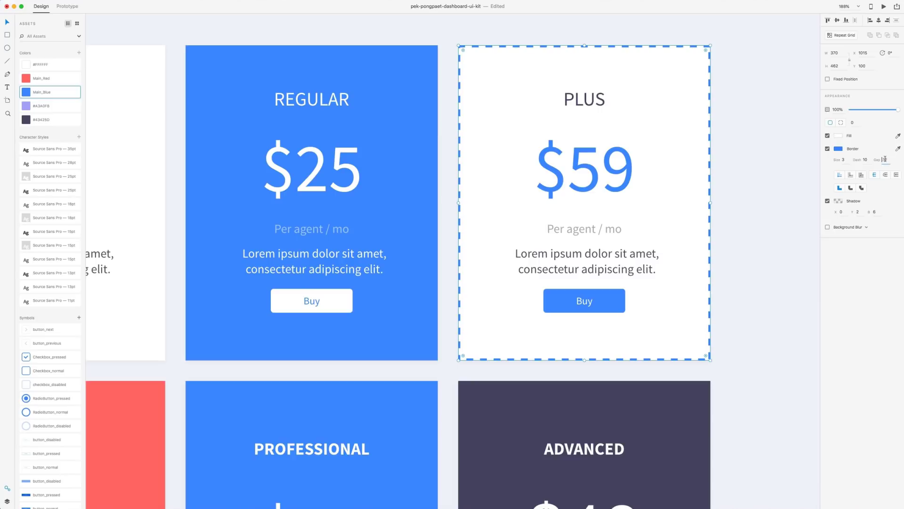
text(5)
key(Return)
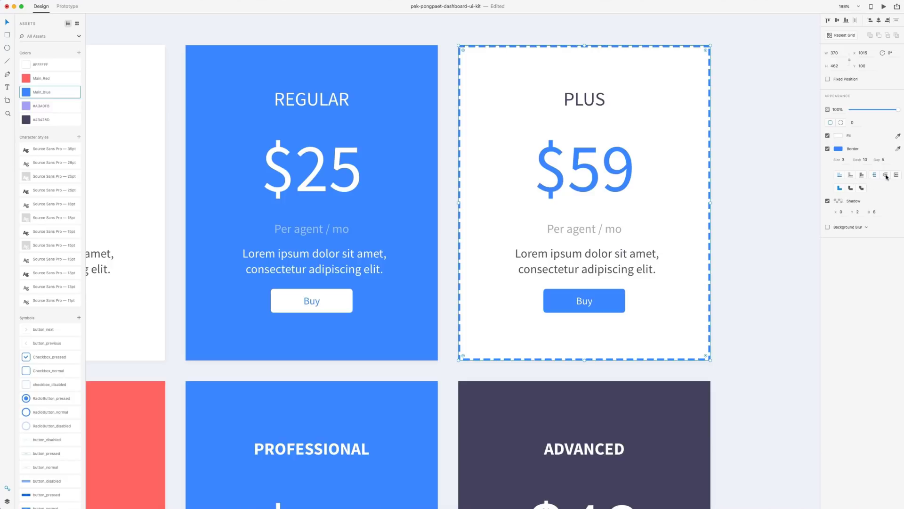
Change the border's placement on the card edge and deselect the card.
click(887, 177)
click(886, 177)
click(773, 173)
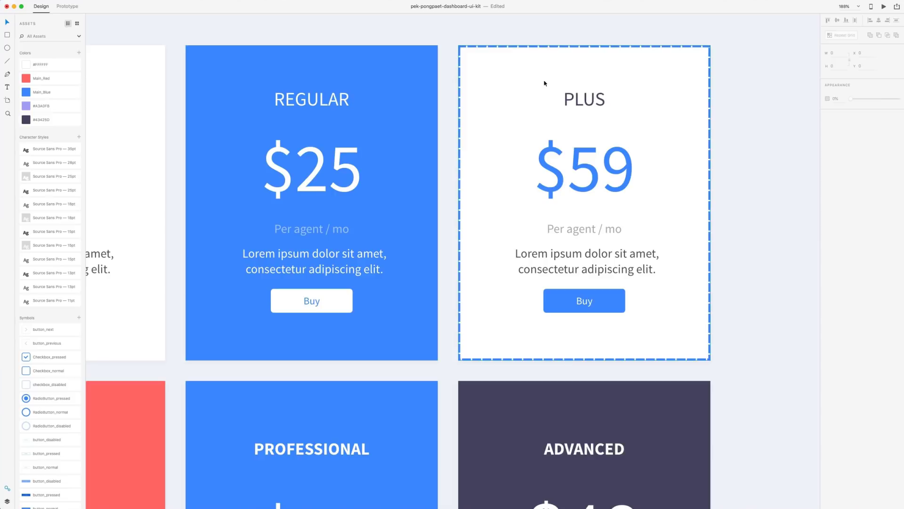
scroll(543, 84, down, 3)
scroll(279, 102, up, 2)
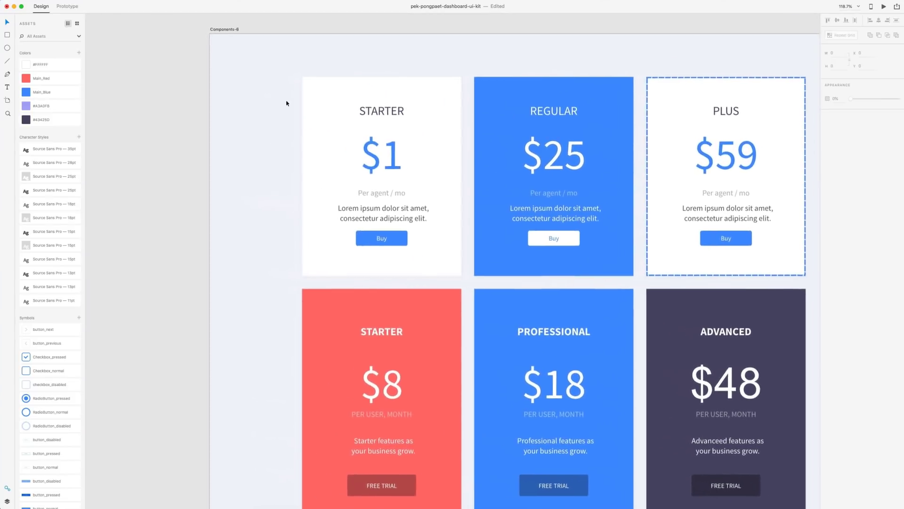
scroll(285, 101, up, 2)
scroll(378, 106, up, 3)
scroll(438, 142, right, 1)
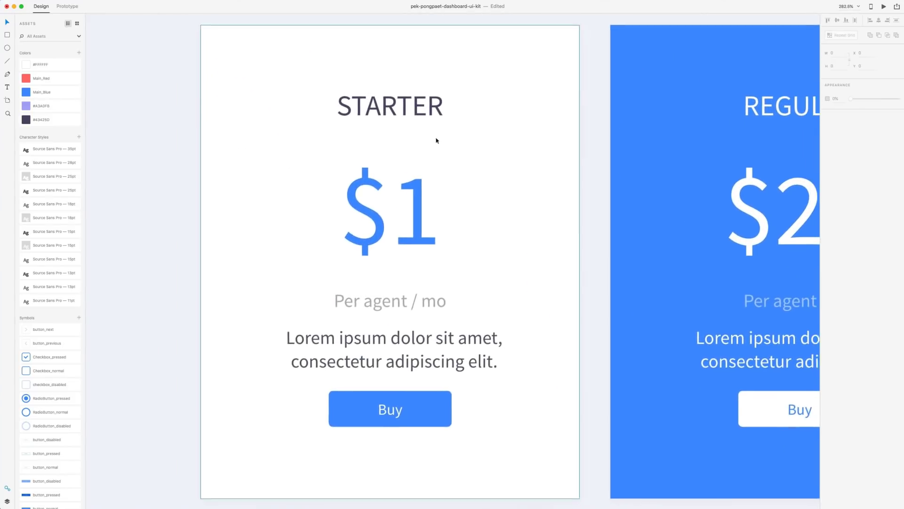
Draw a horizontal line beneath STARTER and thicken it to border size 3.
click(8, 61)
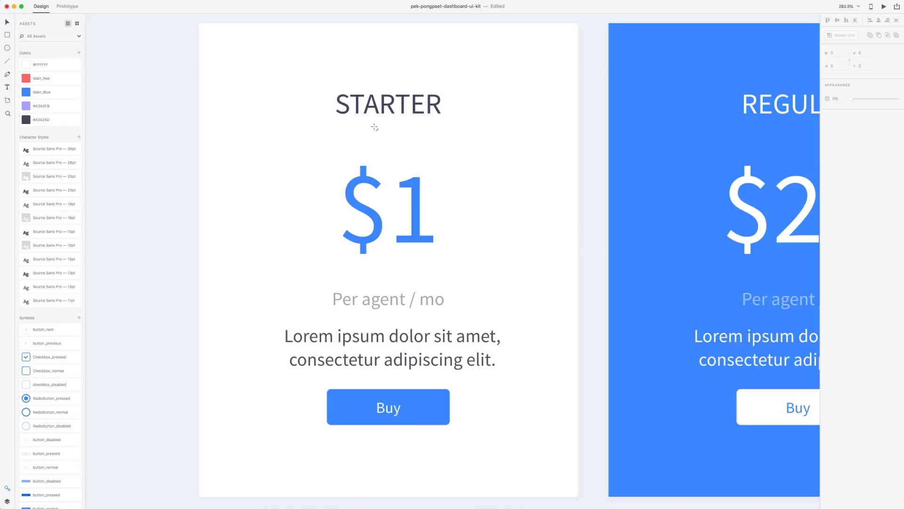
mouse_move(367, 126)
mouse_down()
mouse_move(414, 126)
mouse_move(395, 130)
mouse_up()
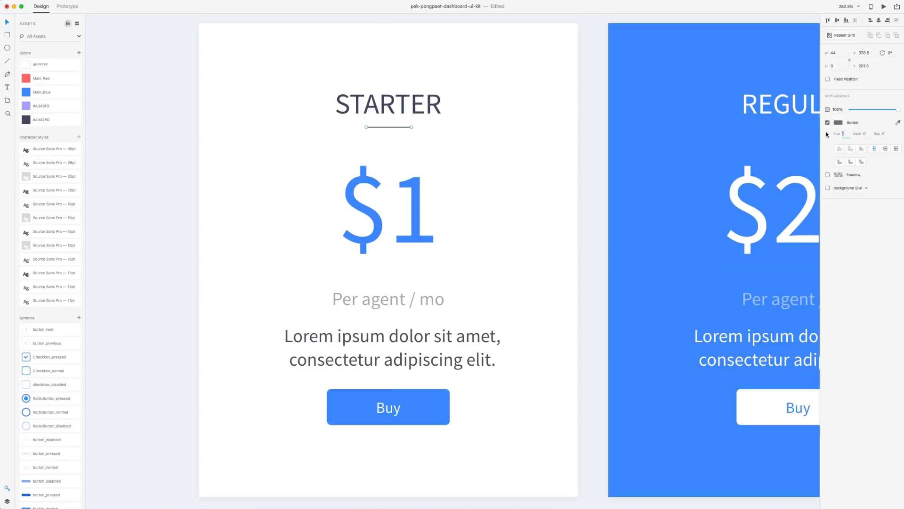
drag(827, 135, 835, 135)
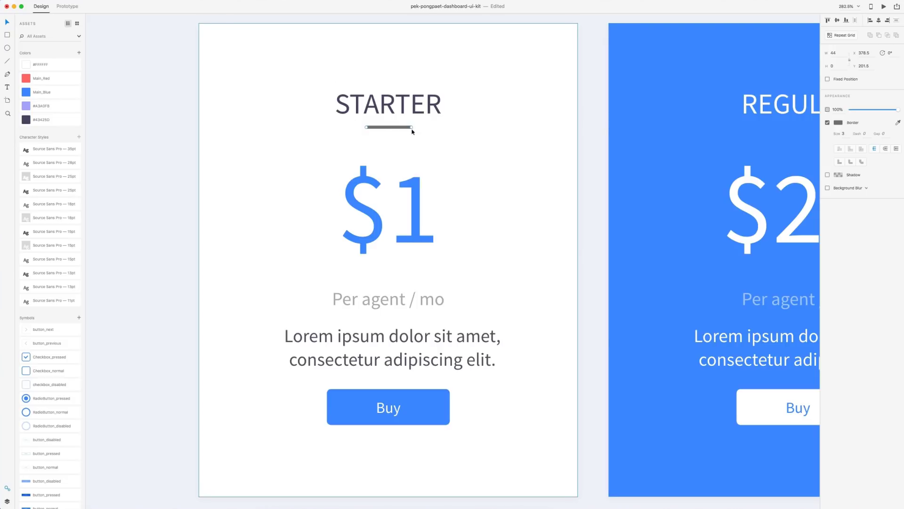
Give the STARTER underline round caps and check its ends.
click(885, 149)
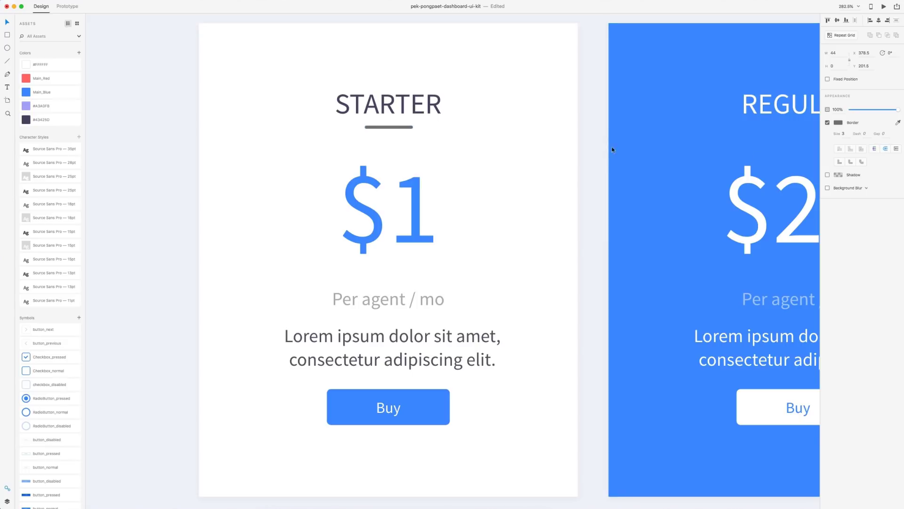
click(592, 150)
scroll(363, 126, up, 5)
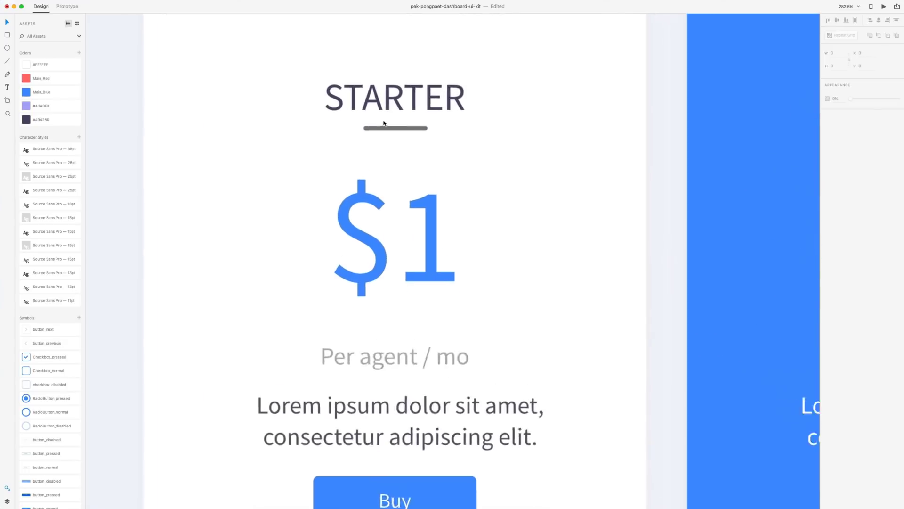
click(398, 130)
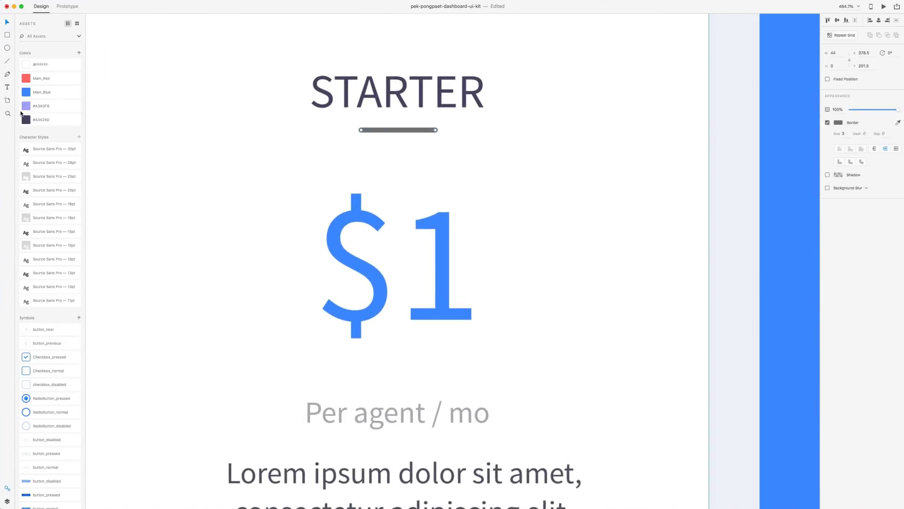
scroll(544, 117, down, 5)
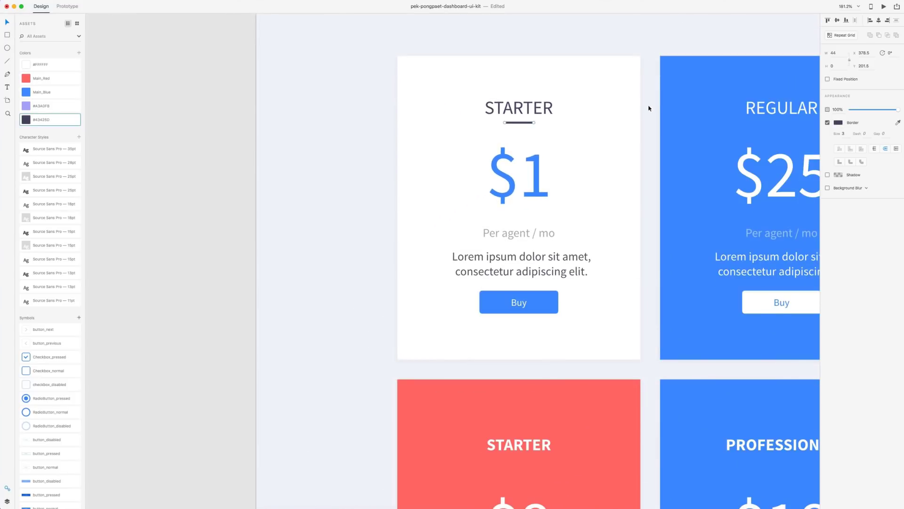
click(647, 108)
scroll(337, 137, down, 2)
scroll(347, 141, right, 3)
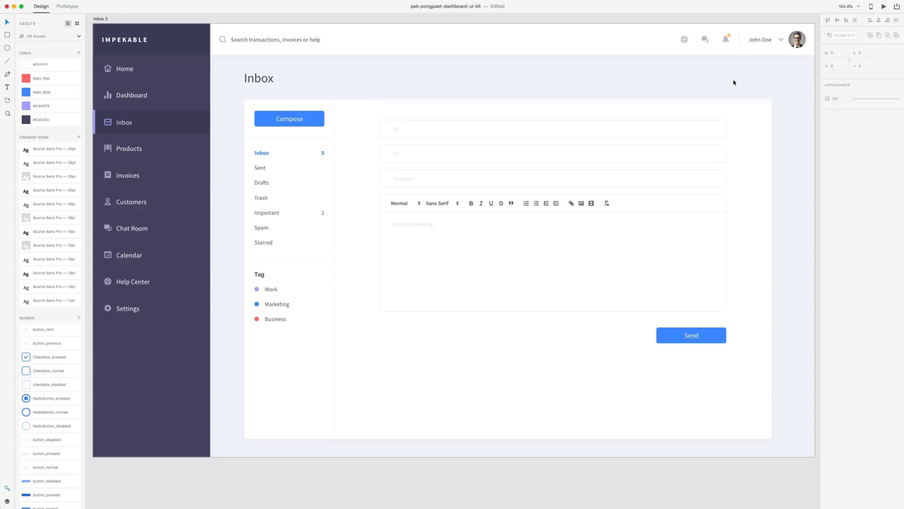
Publish the Inbox 3 screen as Design Specs from the Share menu.
click(898, 8)
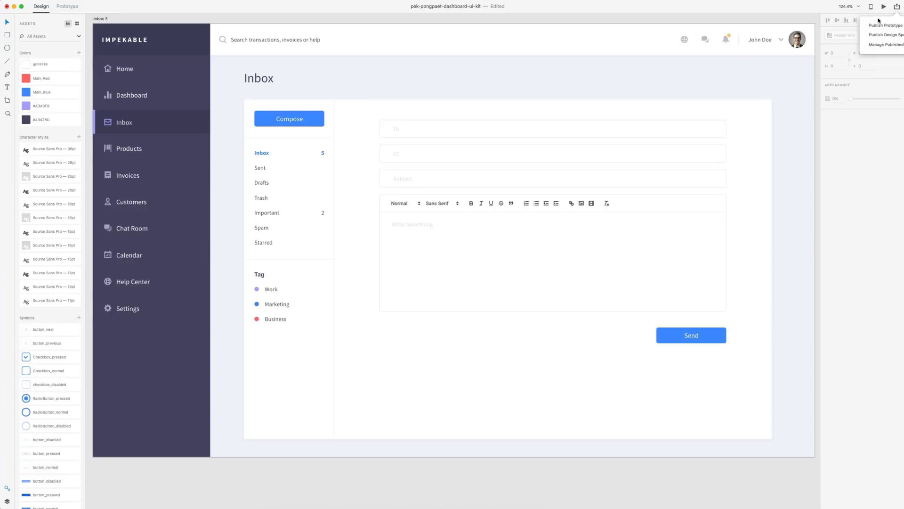
click(767, 75)
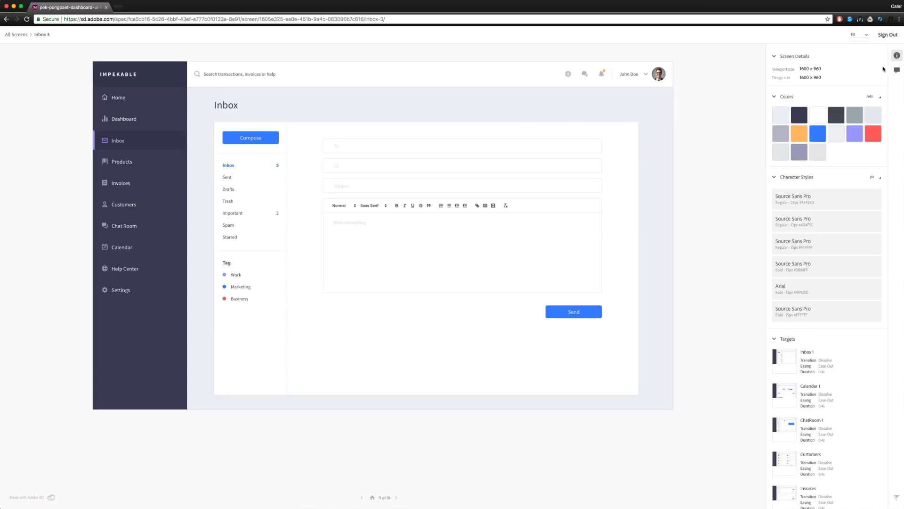
Write 'Looks great!' in Comments, pin it at the artboard's top-left, and submit.
click(897, 70)
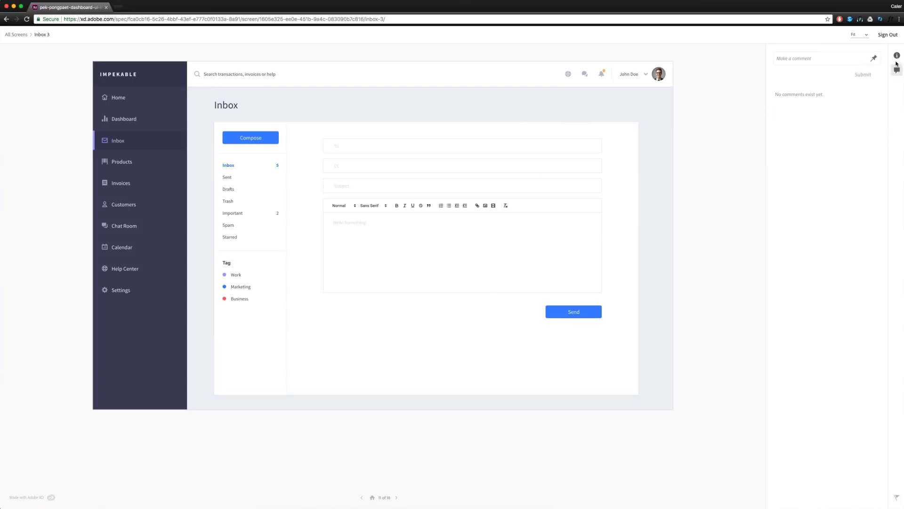
click(813, 58)
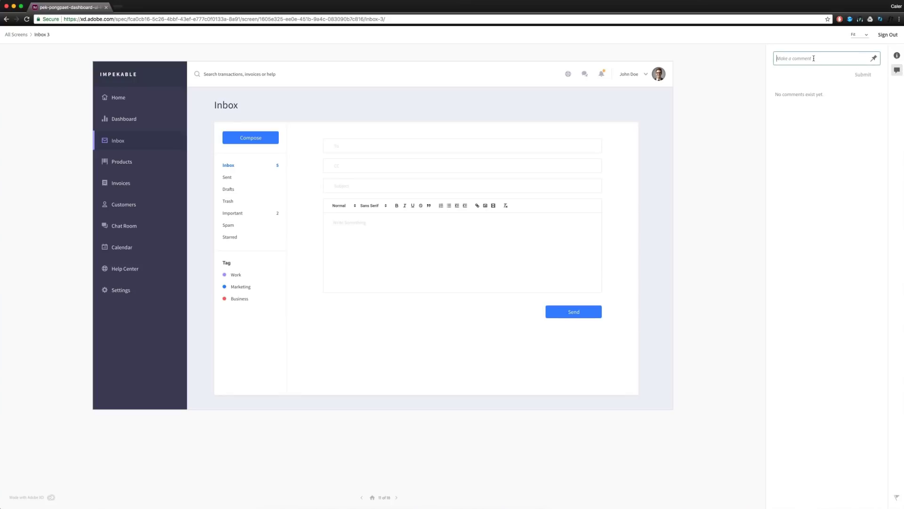
text(Looks great!)
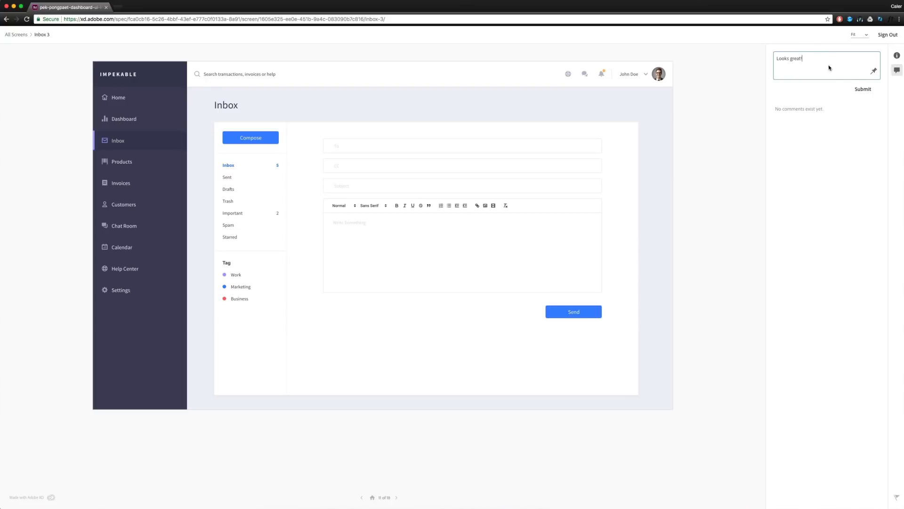
click(874, 71)
click(440, 123)
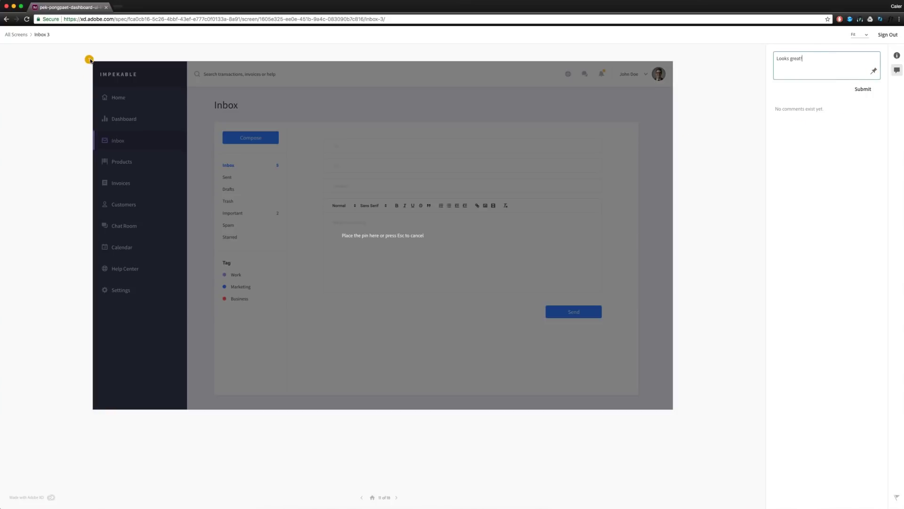
click(89, 59)
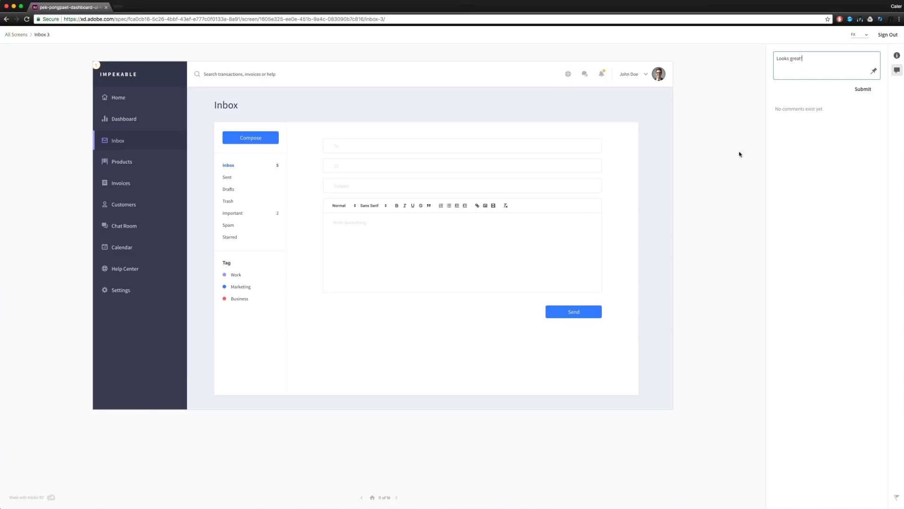
click(855, 93)
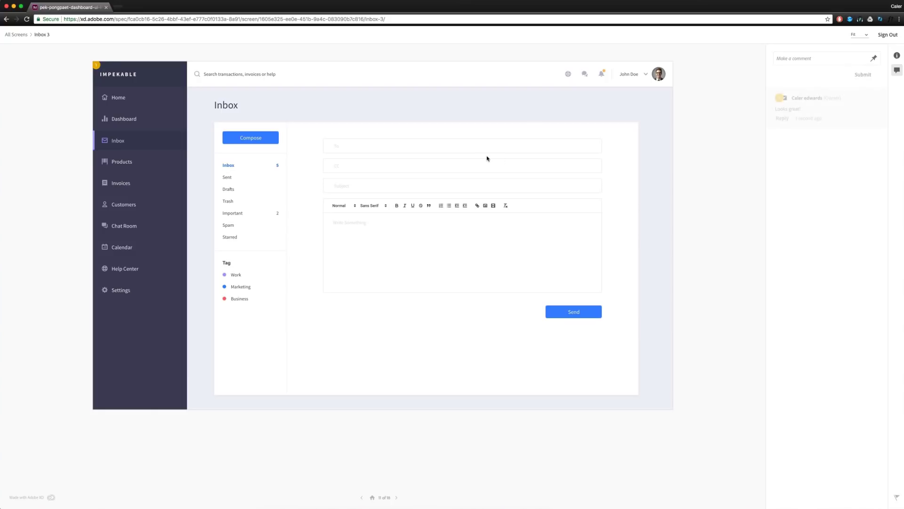